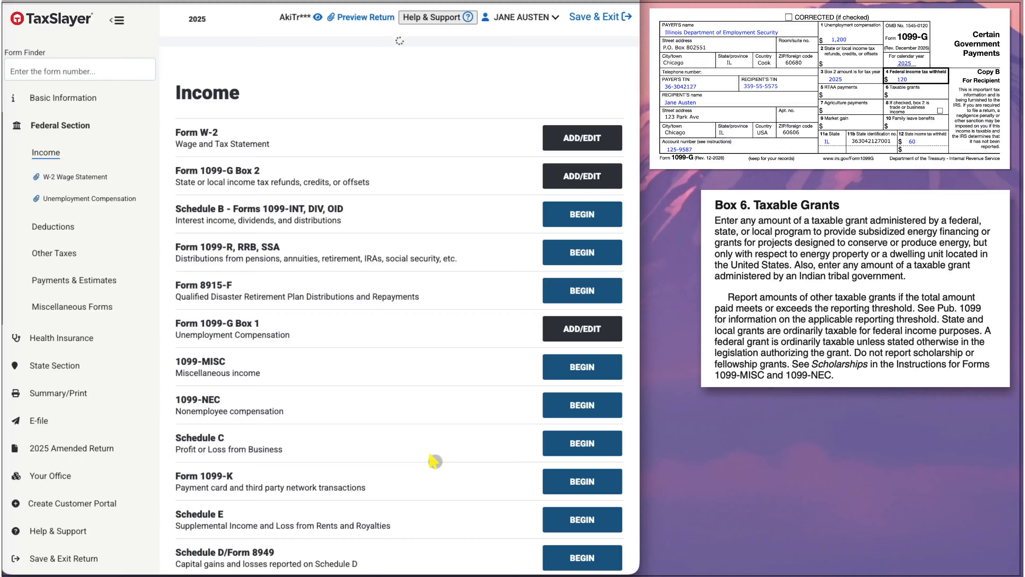
# - Search the form finder for "1099-G" and "grant" to look for a taxable grants form, and clear the search
pyautogui.click(63, 71)
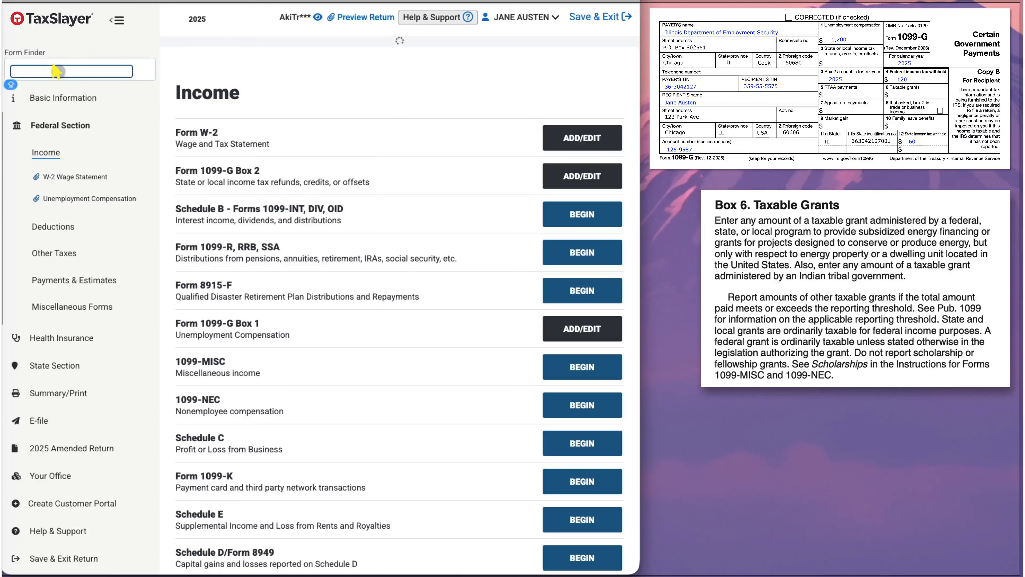
pyautogui.write('1099')
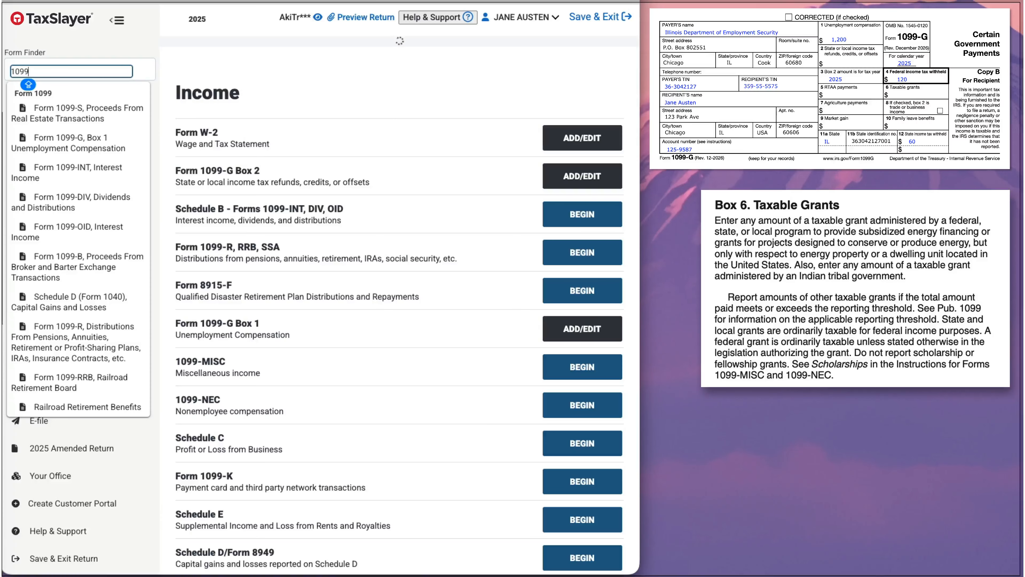
pyautogui.write('-G')
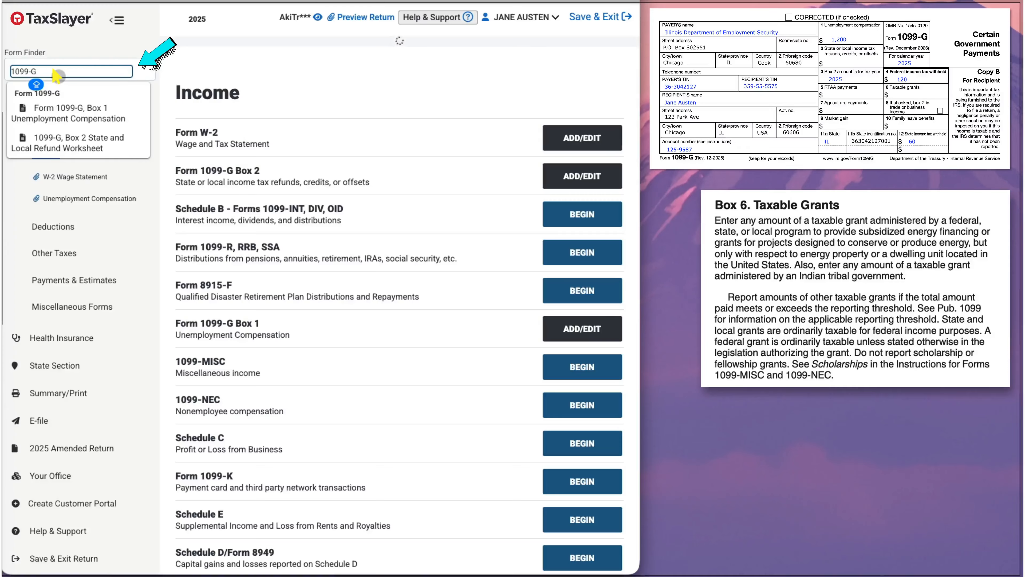
pyautogui.hotkey('ctrl', 'a')
pyautogui.press('BackSpace')
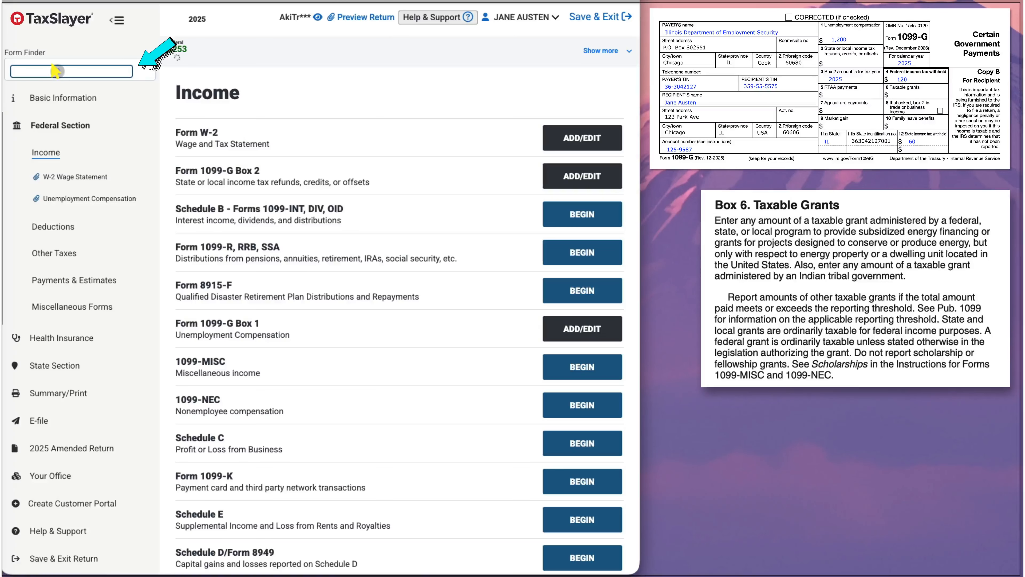
pyautogui.write('grant')
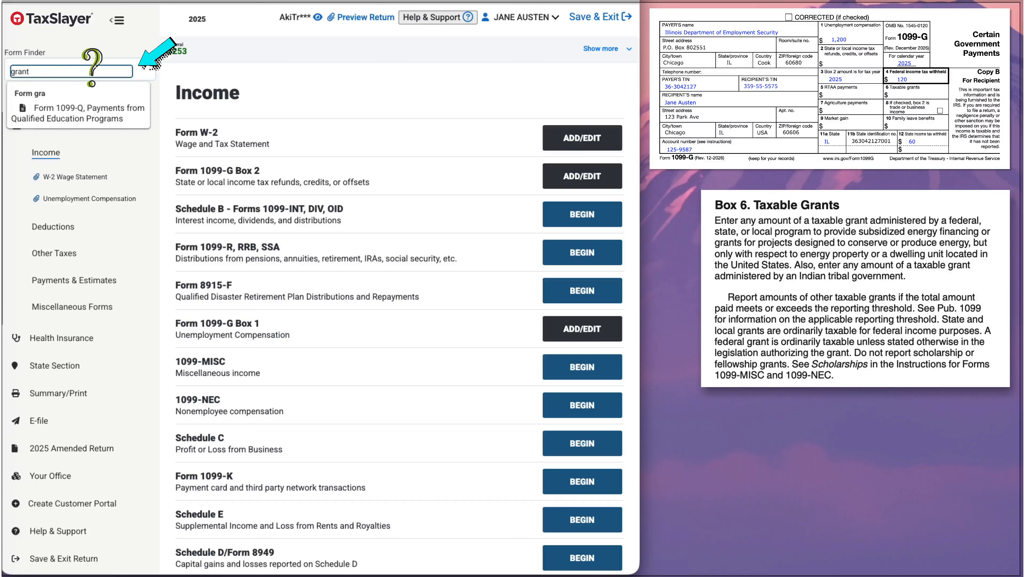
pyautogui.hotkey('ctrl', 'a')
pyautogui.press('BackSpace')
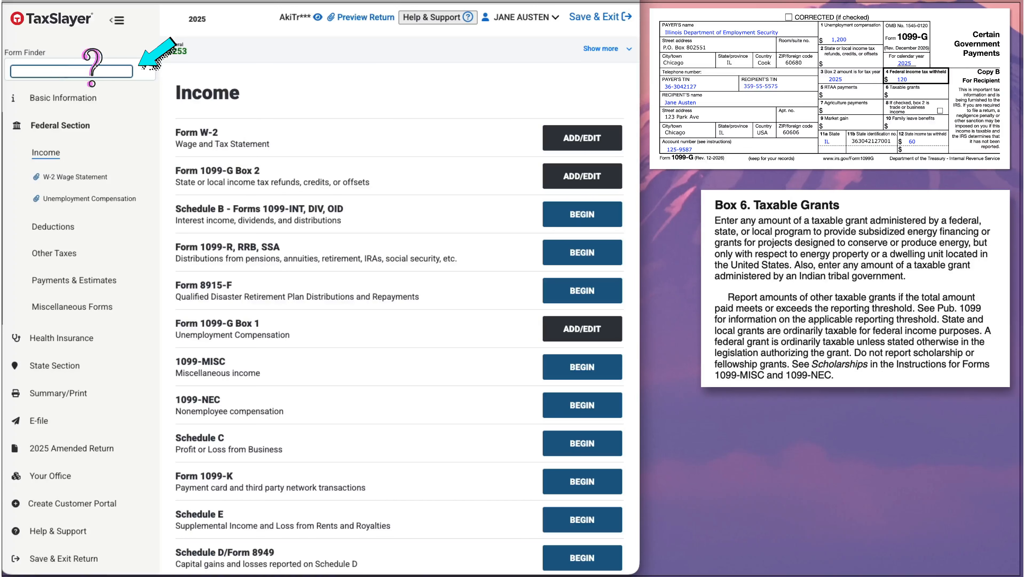
pyautogui.click(397, 91)
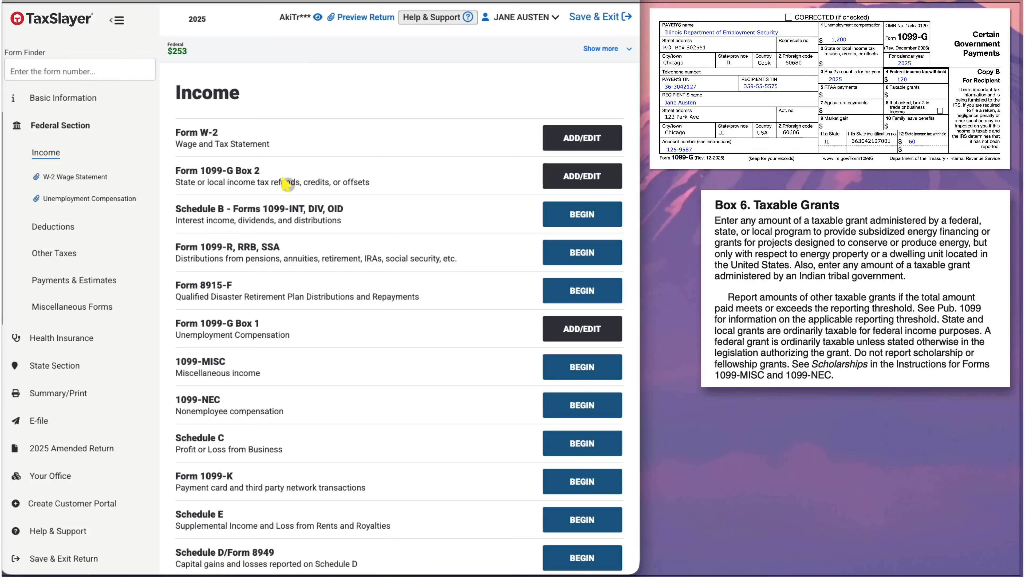
# - Edit the Illinois unemployment entry under Form 1099-G Box 1, set its taxable grants to $600 and save it
pyautogui.click(559, 330)
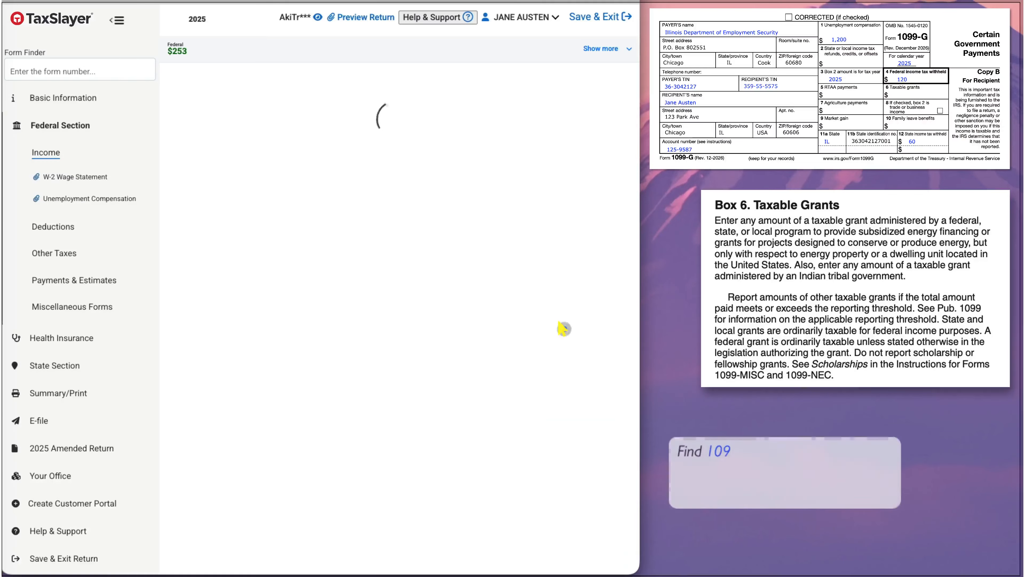
pyautogui.click(584, 133)
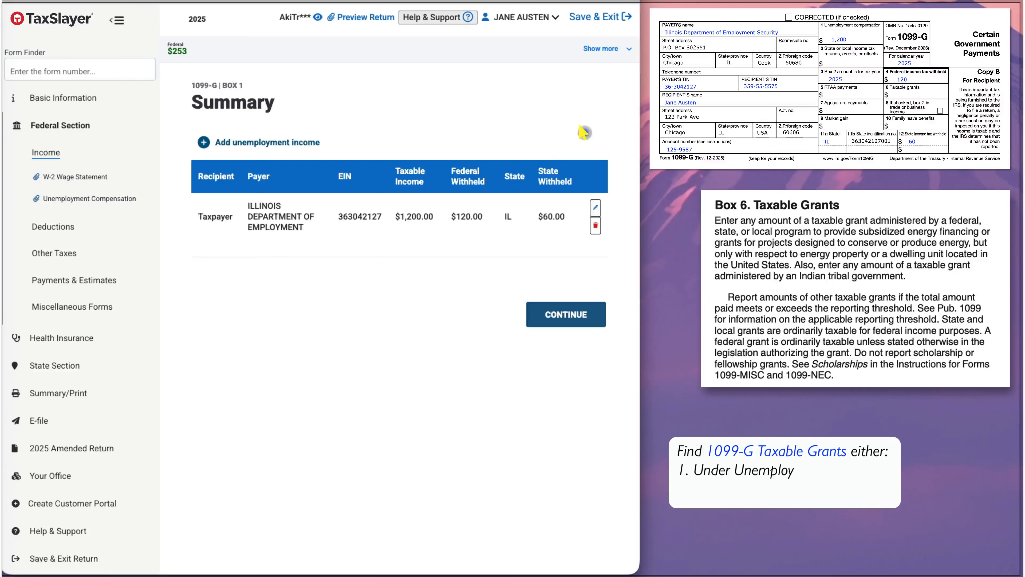
pyautogui.click(592, 207)
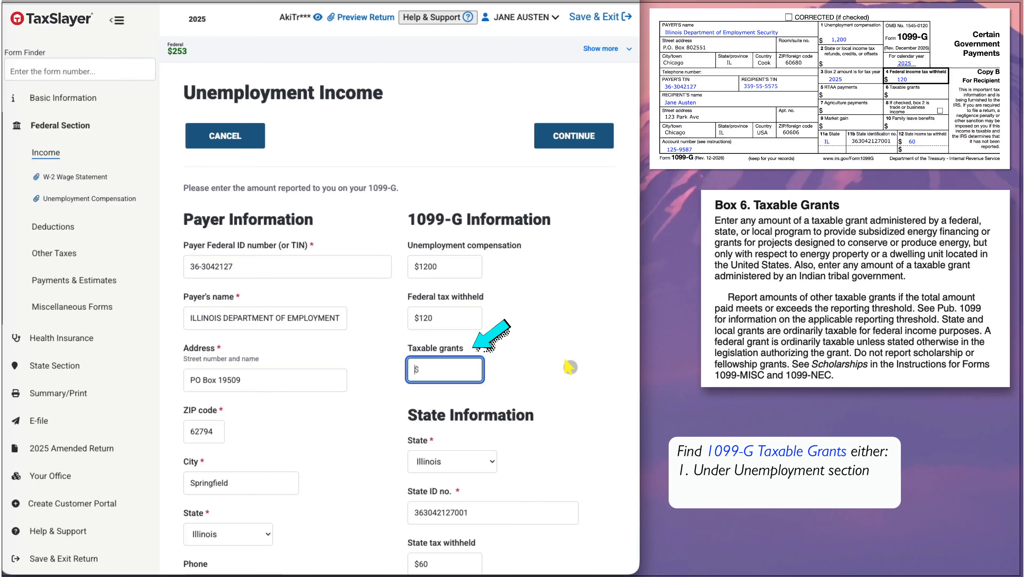
pyautogui.write('600')
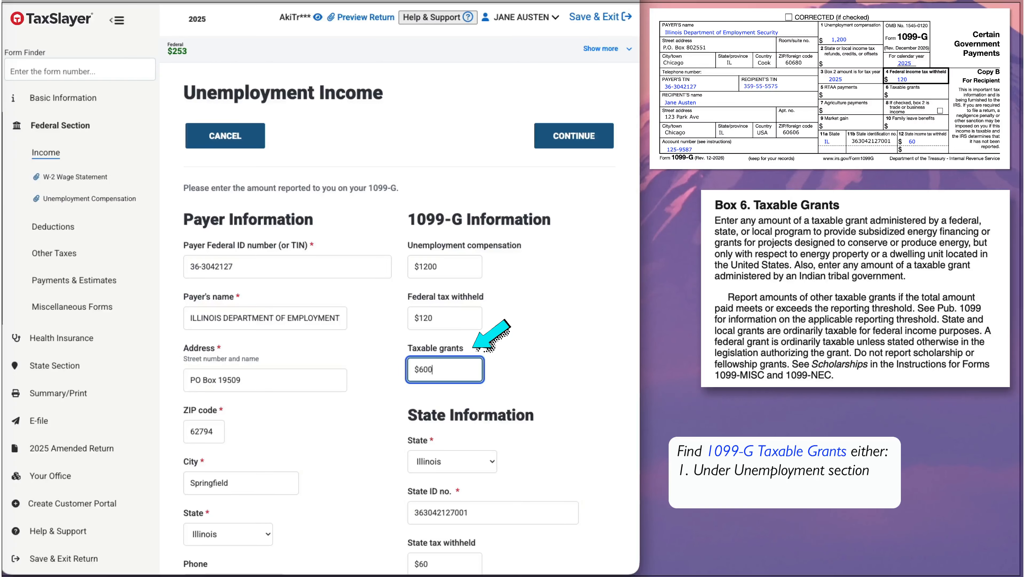
pyautogui.click(578, 138)
pyautogui.click(567, 317)
pyautogui.click(571, 269)
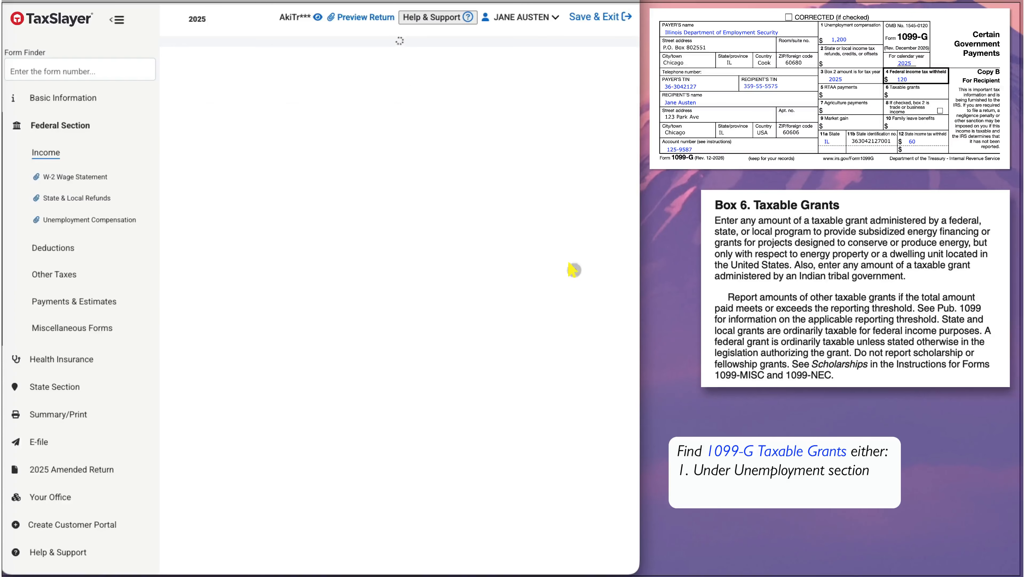
# - Add an Other Income entry under Less Common Income with description Taxable Grants and amount $600, and save it
pyautogui.scroll(-5, 436, 390)
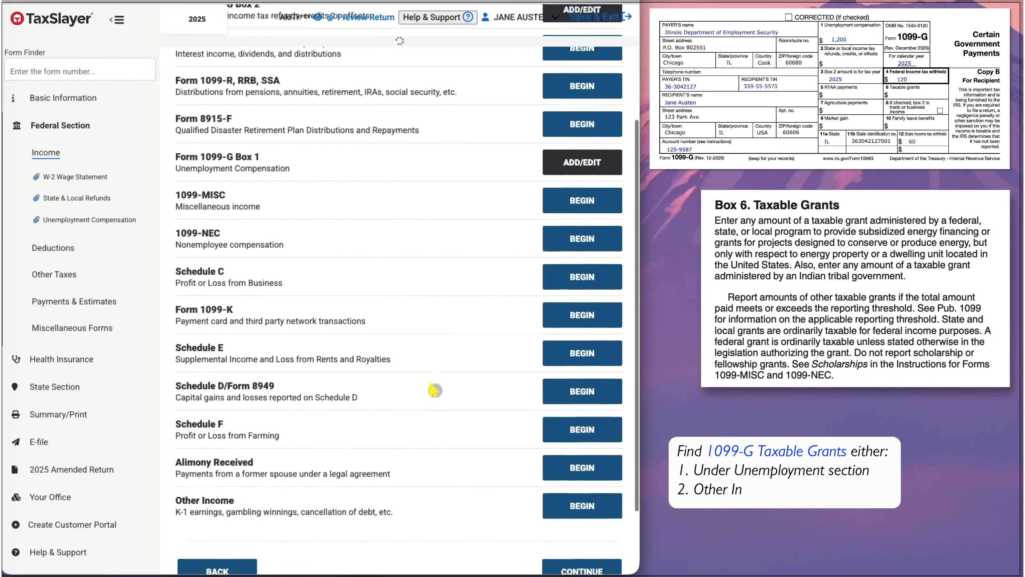
pyautogui.click(564, 467)
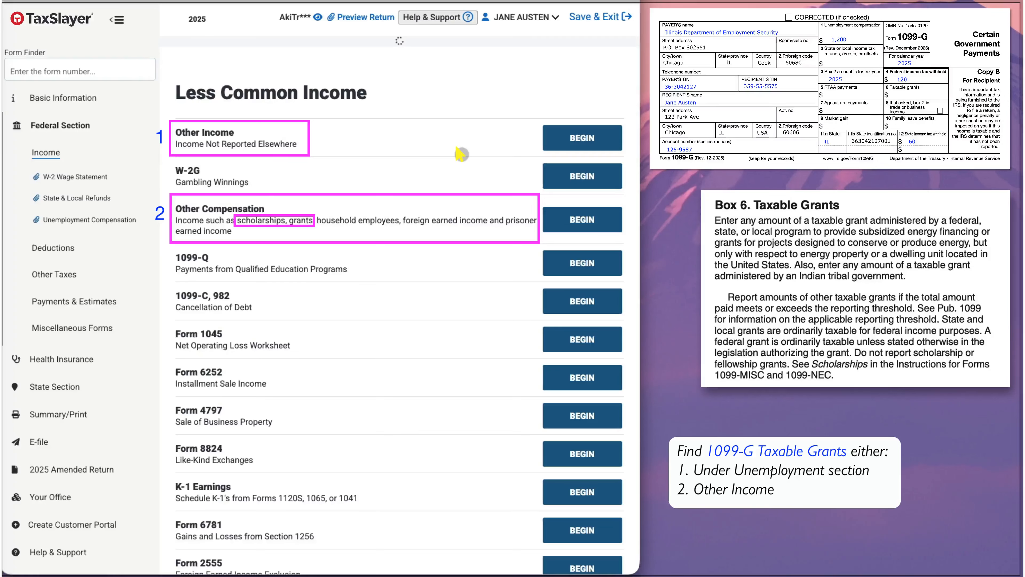
pyautogui.click(565, 137)
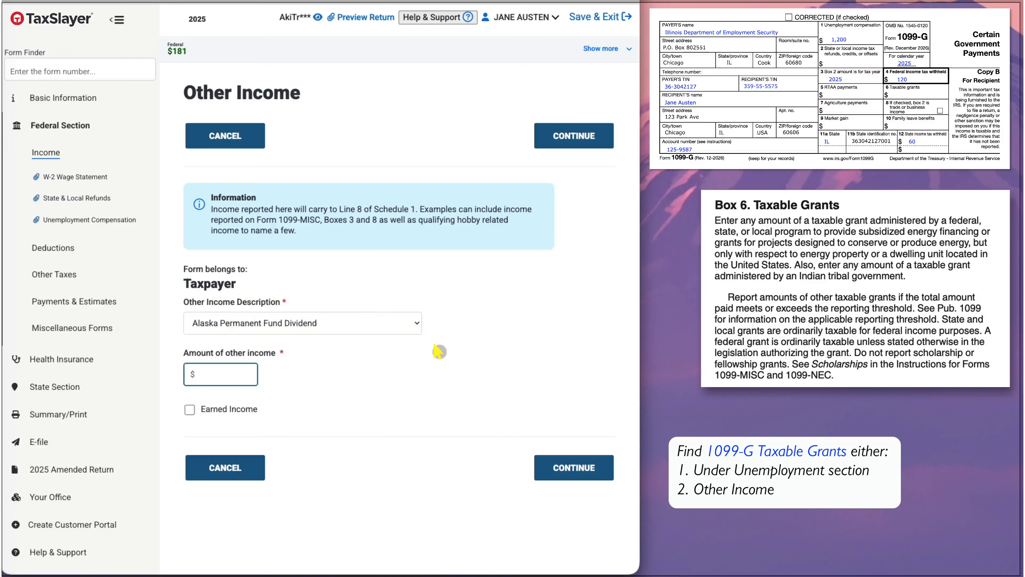
pyautogui.click(411, 322)
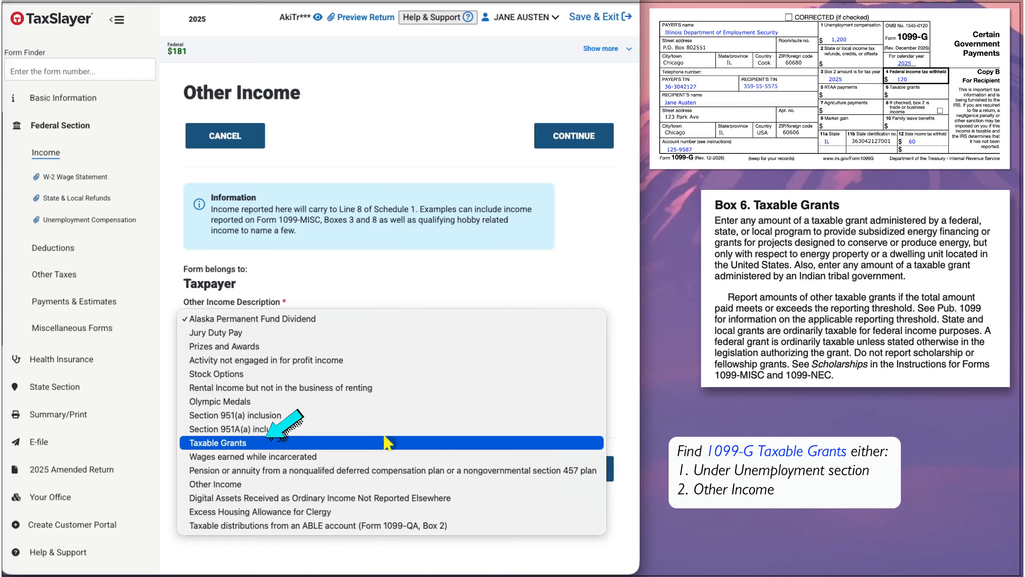
pyautogui.click(388, 442)
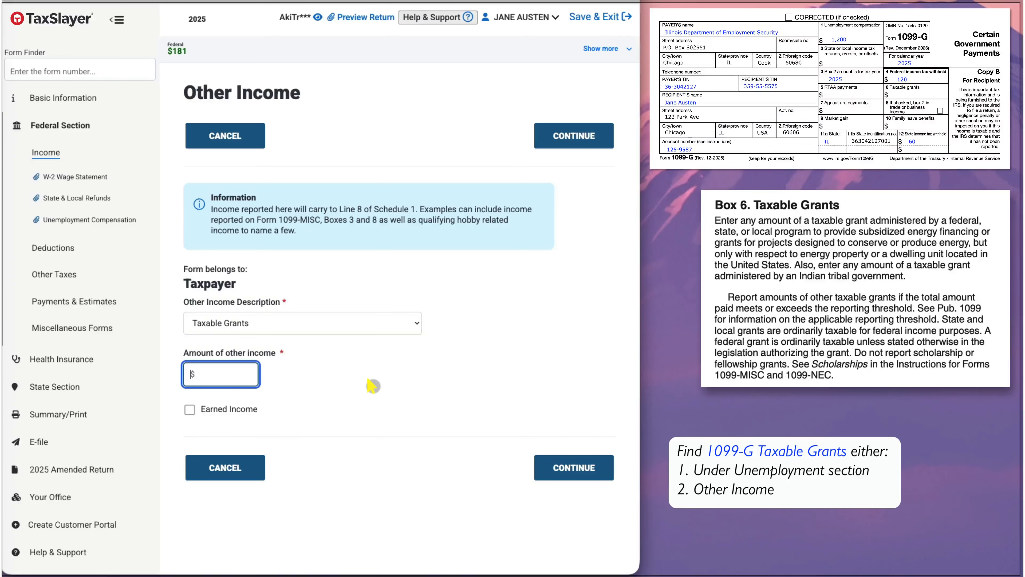
pyautogui.write('600')
pyautogui.click(563, 468)
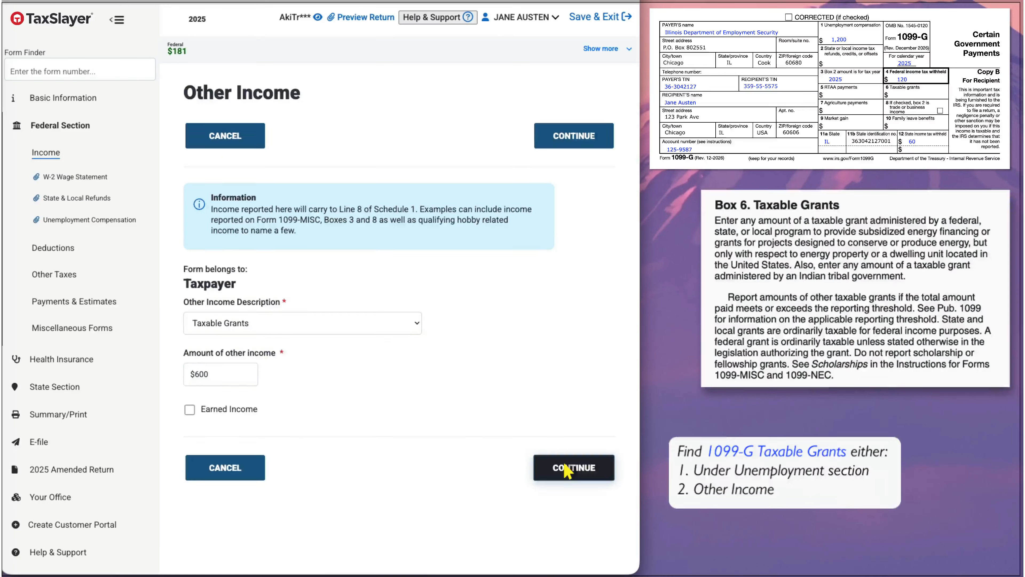
pyautogui.click(565, 297)
# - Enter $800 of taxpayer's scholarships and grants not reported on W-2 under Other Compensation, and preview the return
pyautogui.click(583, 219)
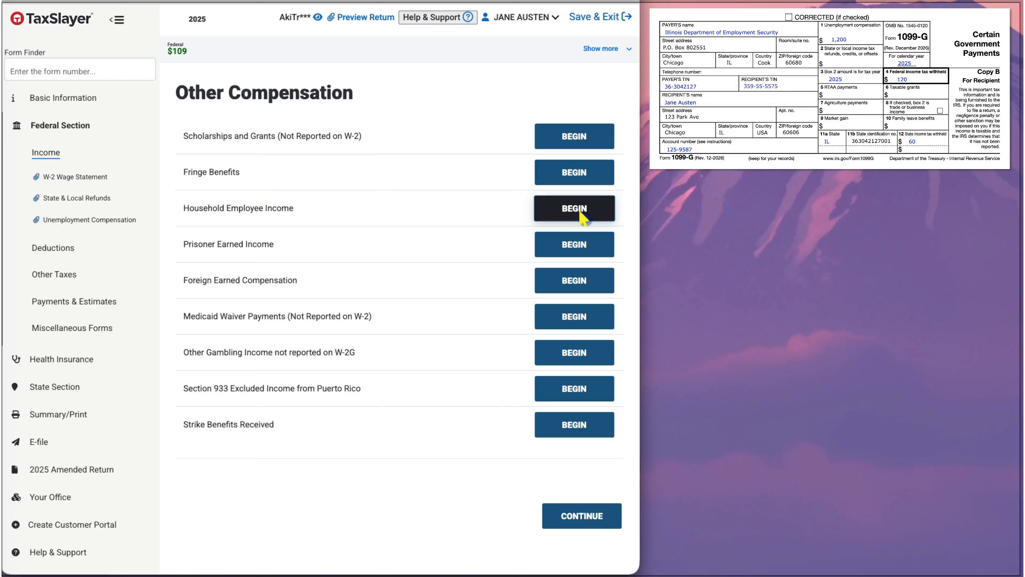
pyautogui.click(565, 137)
pyautogui.click(232, 210)
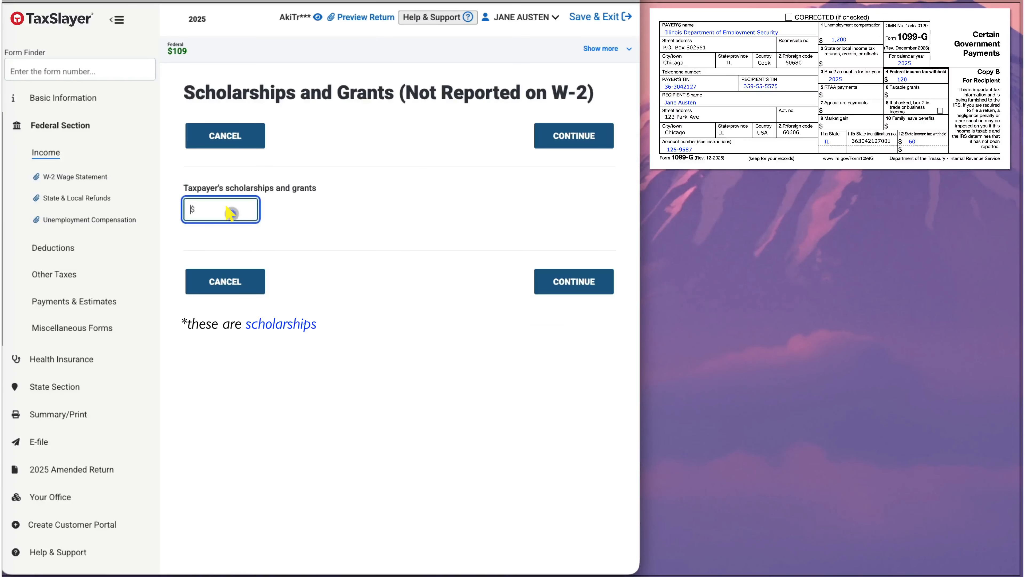
pyautogui.write('800')
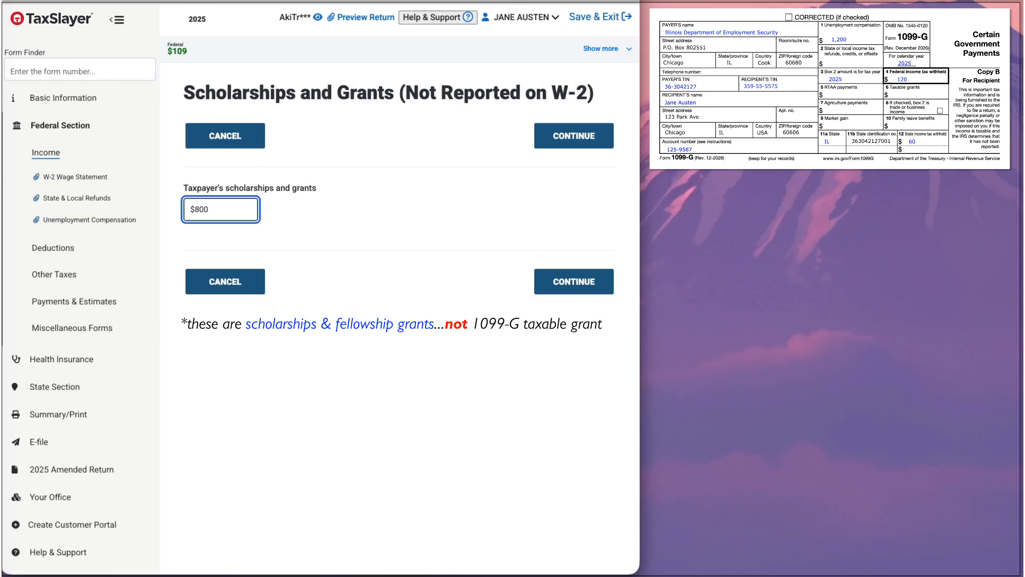
pyautogui.click(553, 284)
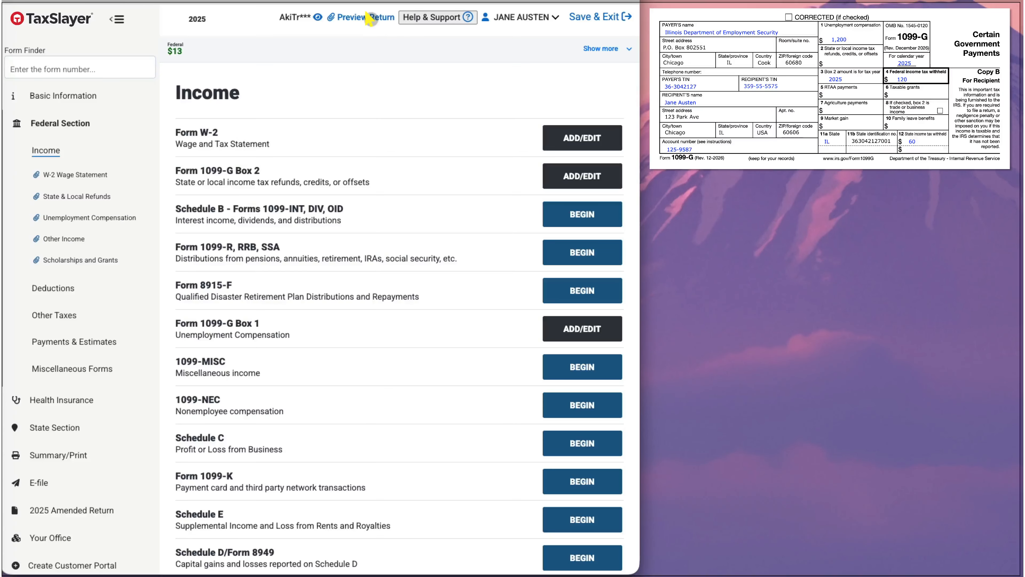
pyautogui.click(370, 18)
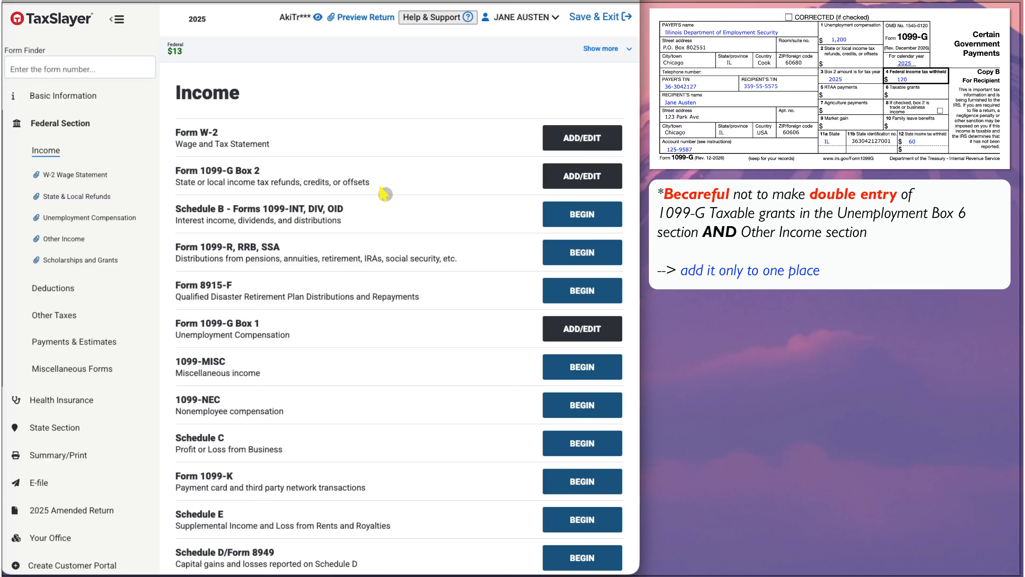
# - Clear the taxable grants amount from the Illinois unemployment compensation entry and save it
pyautogui.click(109, 219)
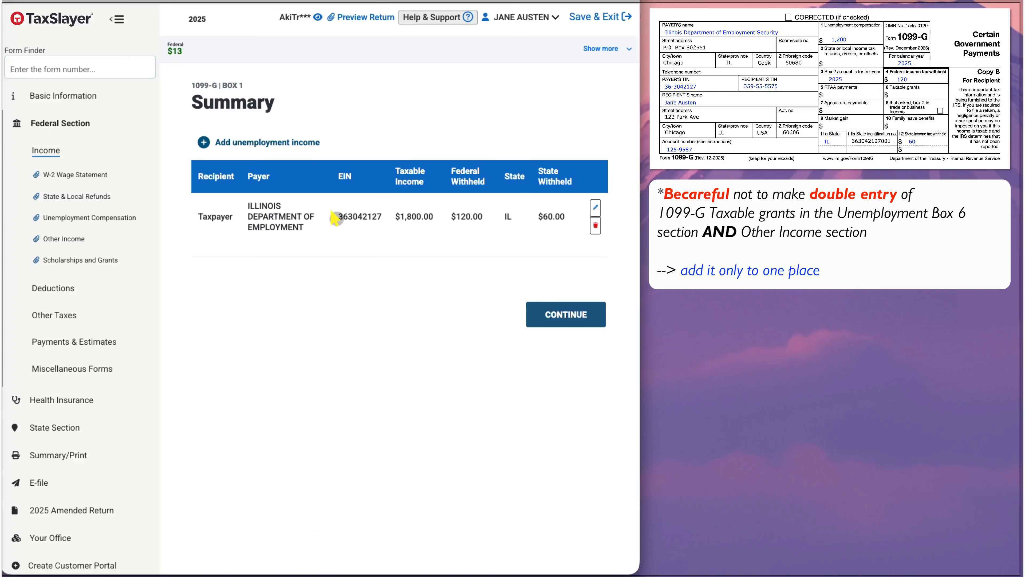
pyautogui.click(595, 208)
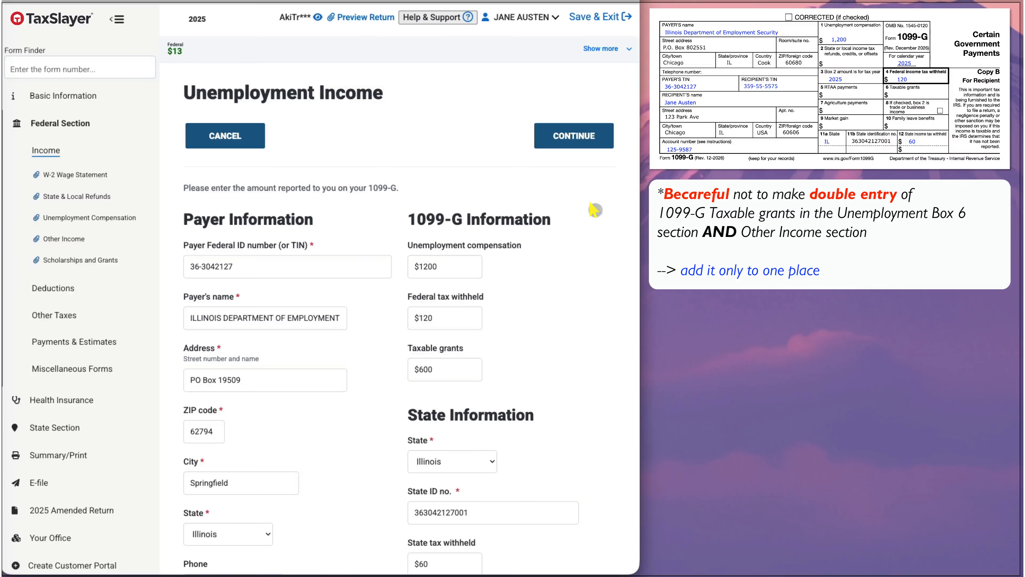
pyautogui.click(437, 376)
pyautogui.tripleClick(437, 376)
pyautogui.press('BackSpace')
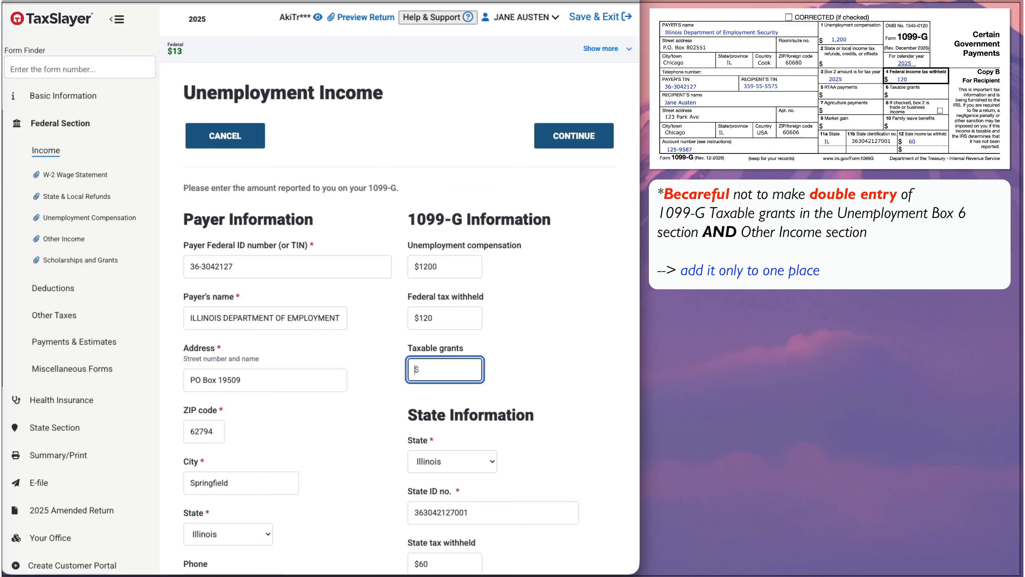
pyautogui.click(569, 137)
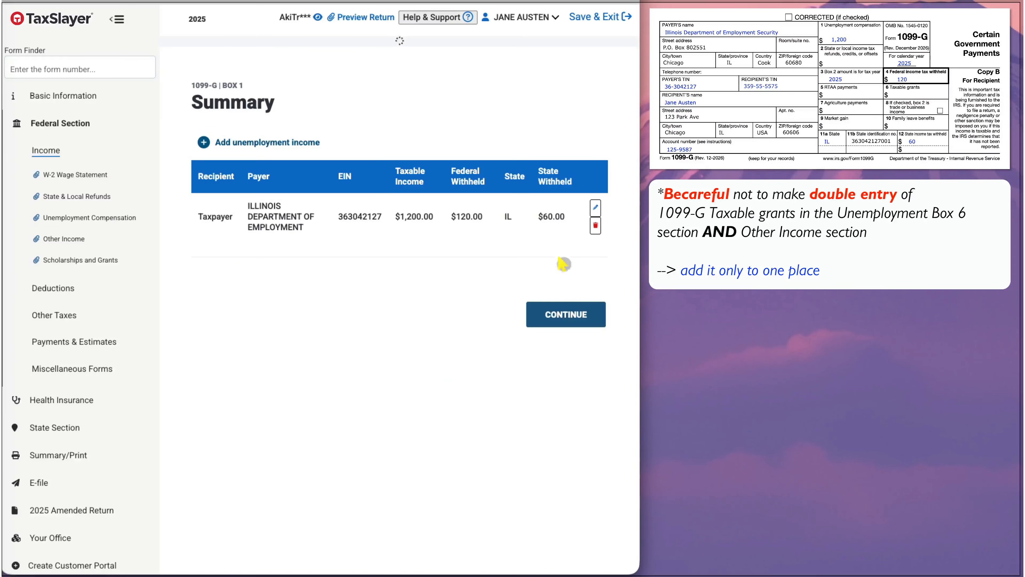
pyautogui.click(567, 316)
pyautogui.click(579, 264)
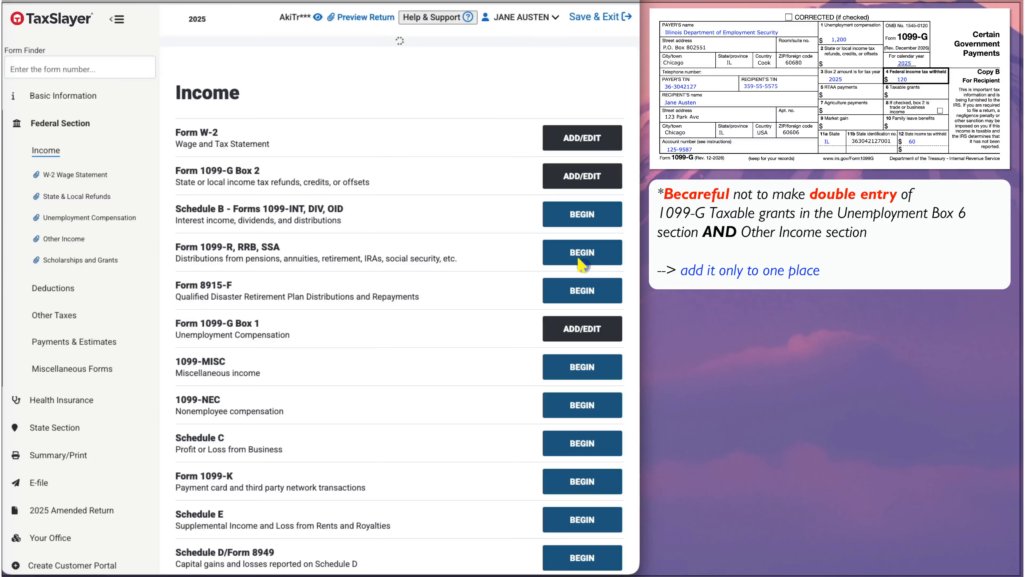
pyautogui.scroll(-5, 534, 406)
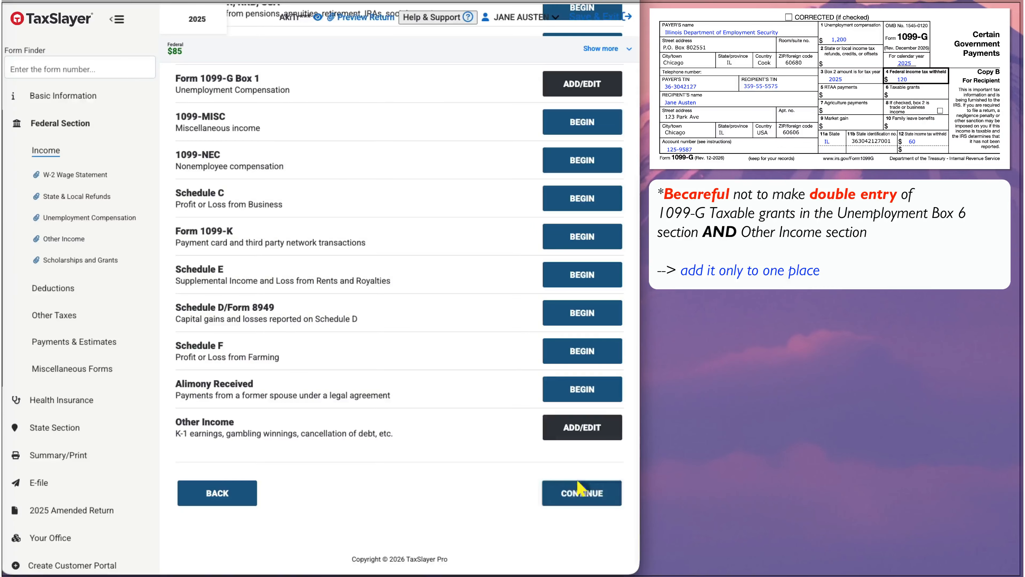
pyautogui.click(581, 554)
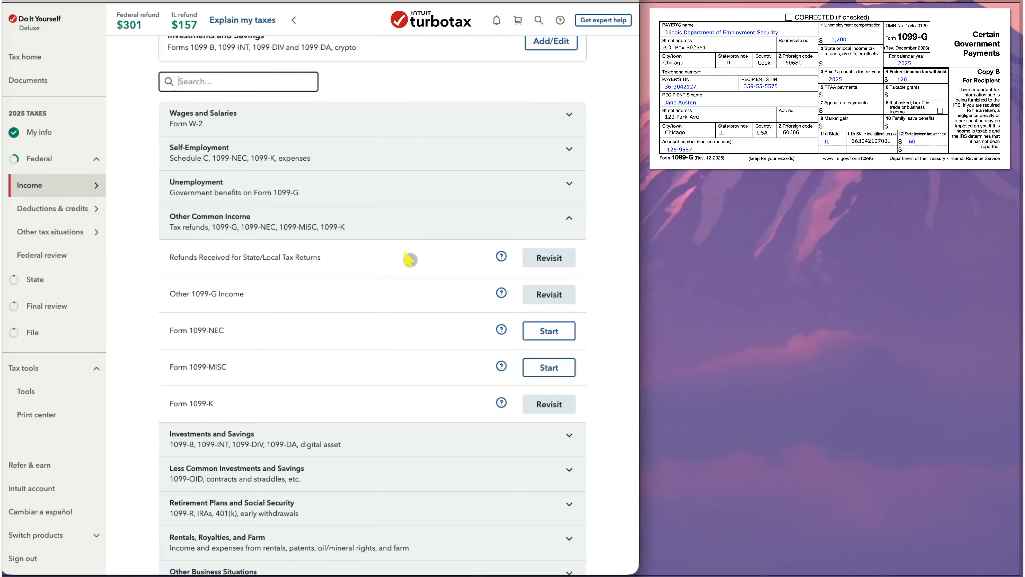
# - In TurboTax, revisit Other 1099-G Income, answer Yes to receiving a 1099-G, confirm the same name and address, and open the taxable grant form
pyautogui.click(547, 294)
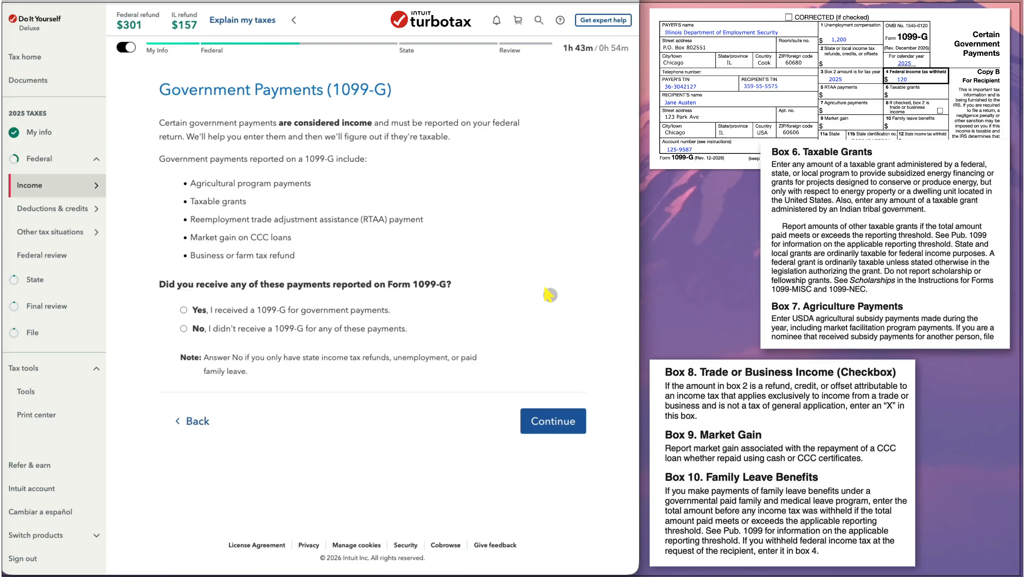
pyautogui.click(230, 305)
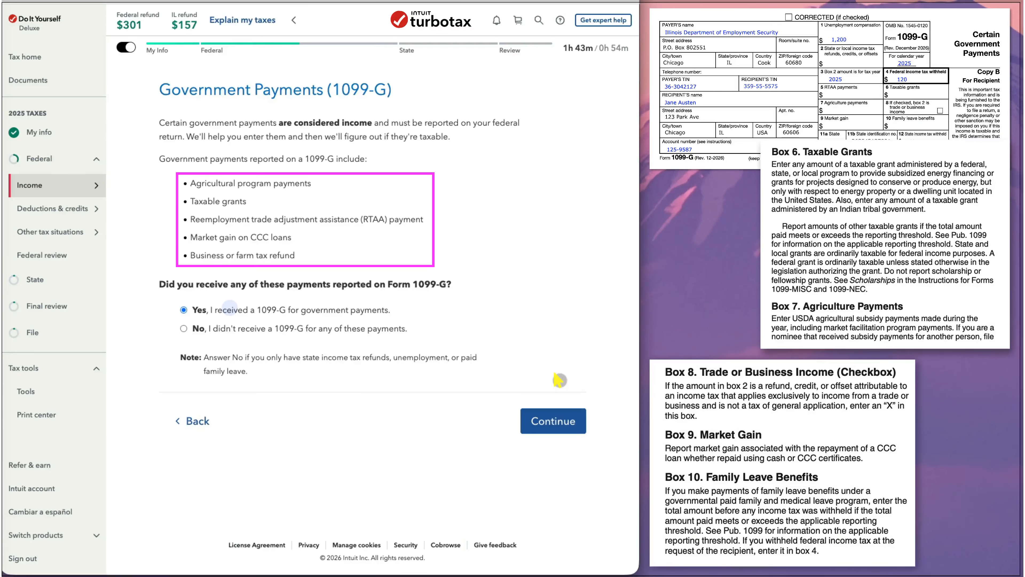
pyautogui.click(554, 421)
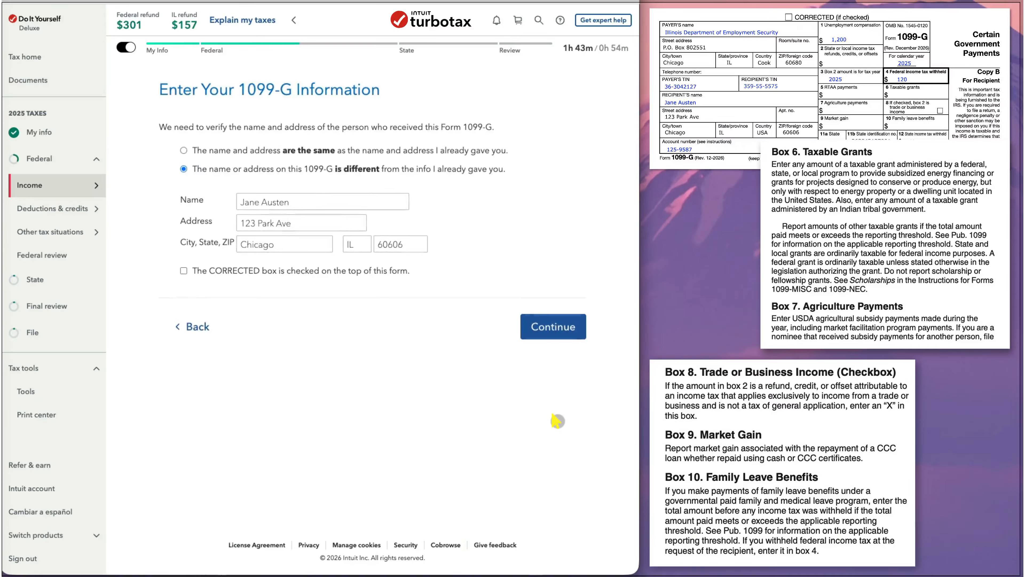
pyautogui.click(282, 150)
pyautogui.click(545, 327)
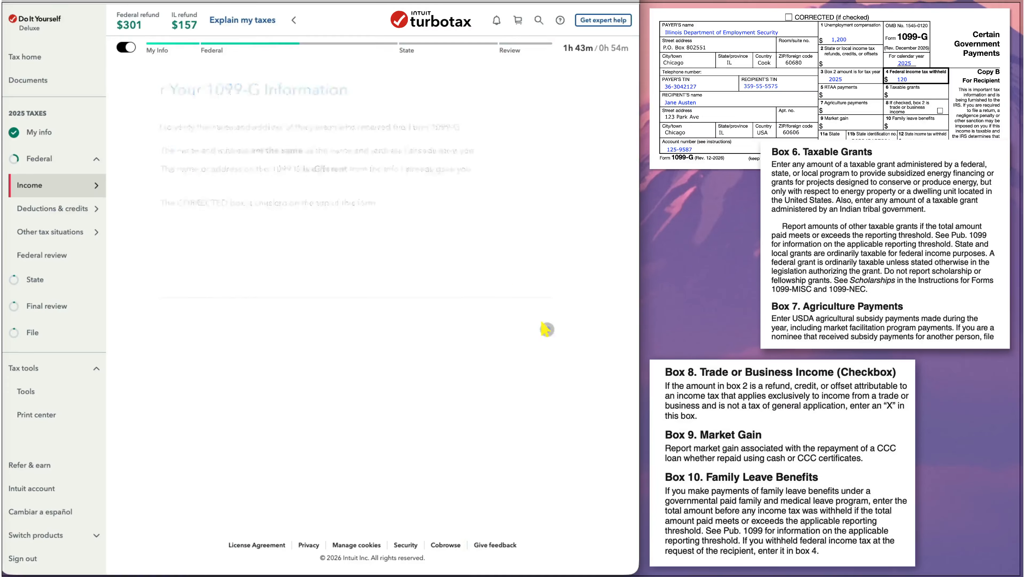
pyautogui.click(546, 326)
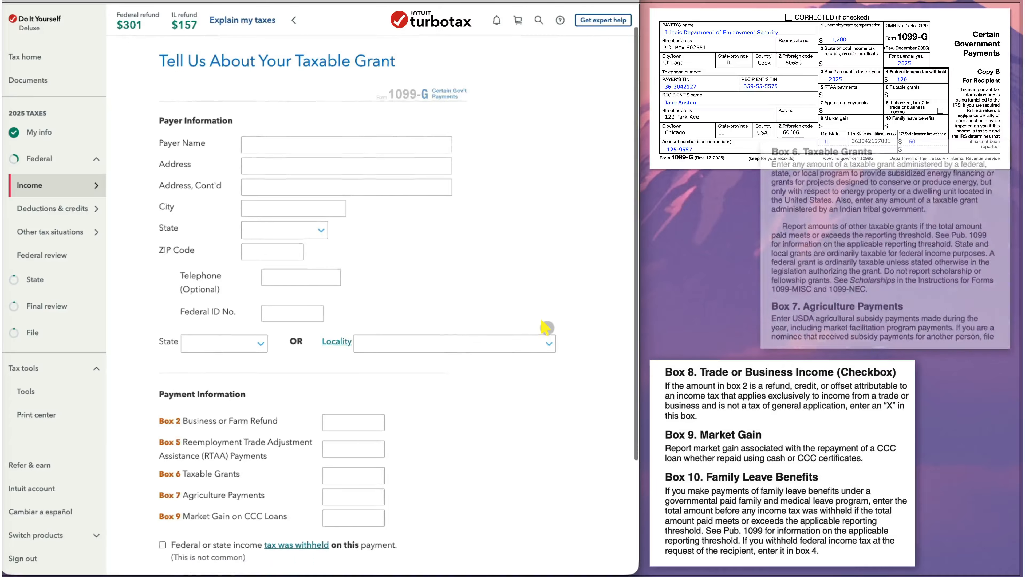
# - Enter 600 as the Box 6 taxable grants amount on the 1099-G form and continue back to the wages and income overview
pyautogui.click(362, 478)
pyautogui.write('600')
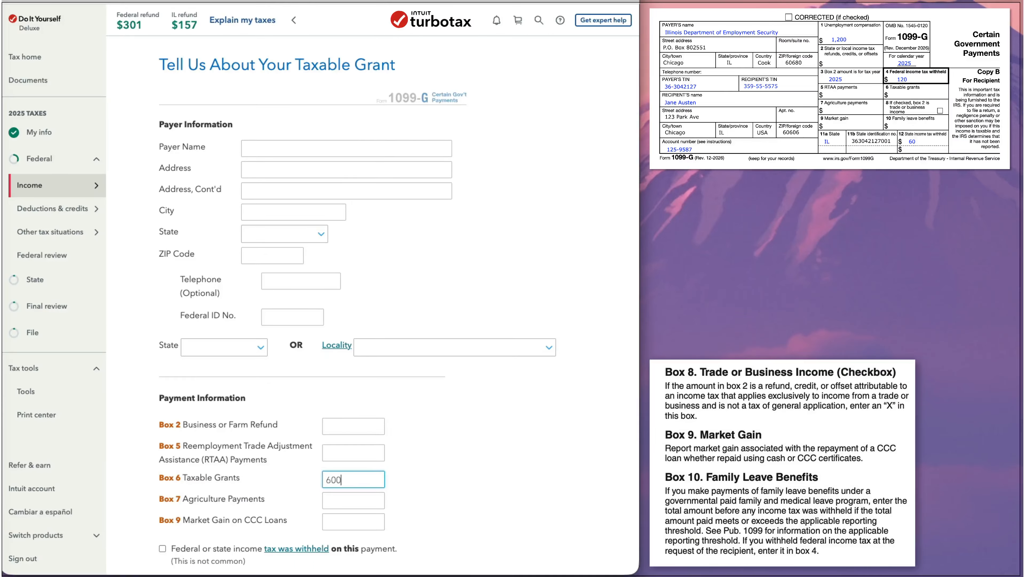
pyautogui.scroll(-2, 490, 483)
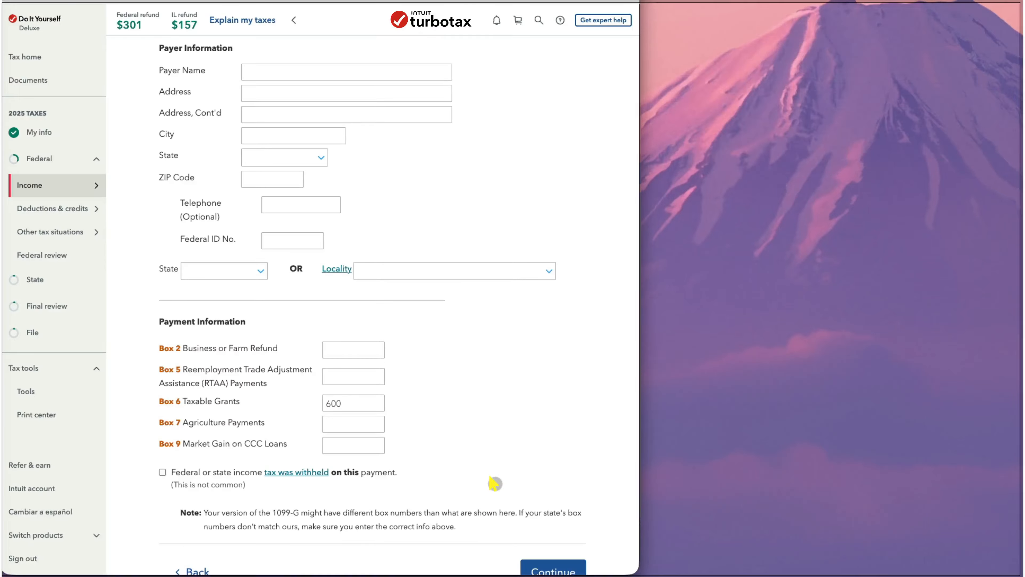
pyautogui.click(539, 560)
pyautogui.click(554, 326)
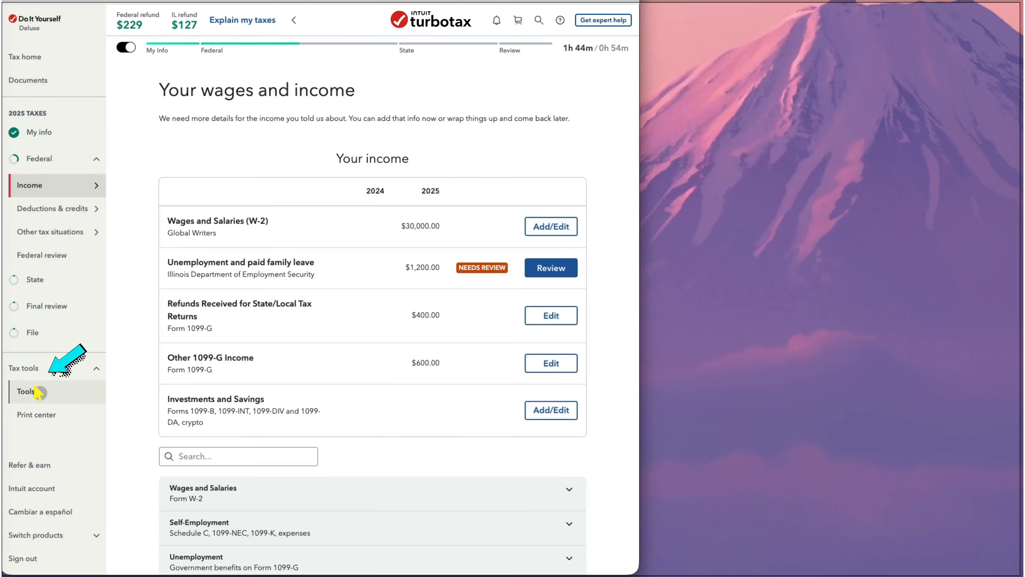
# - Open the tax summary, preview the federal 1040, and examine the Schedule 1 additional income lines for the taxable grant
pyautogui.click(38, 391)
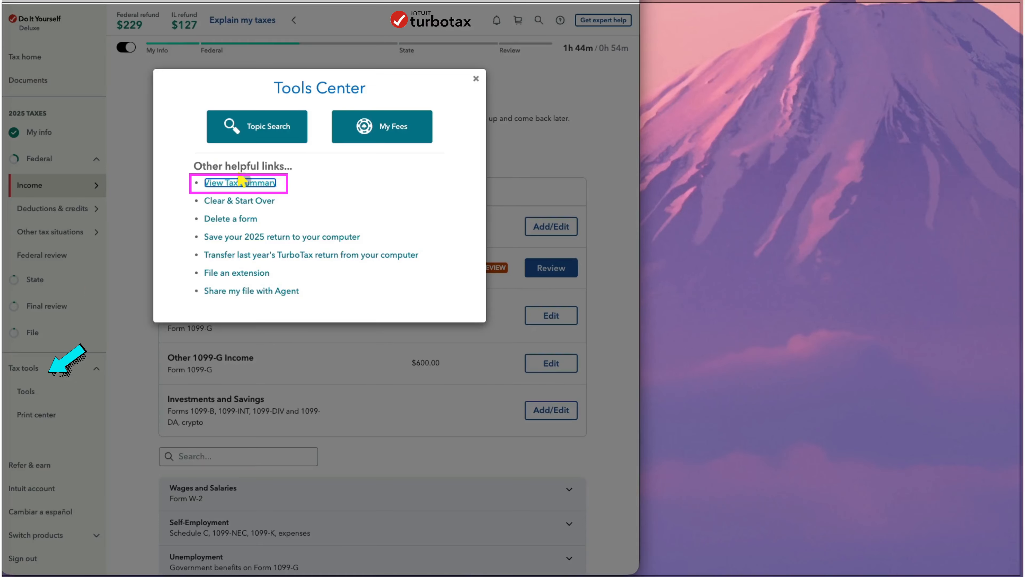
pyautogui.click(241, 182)
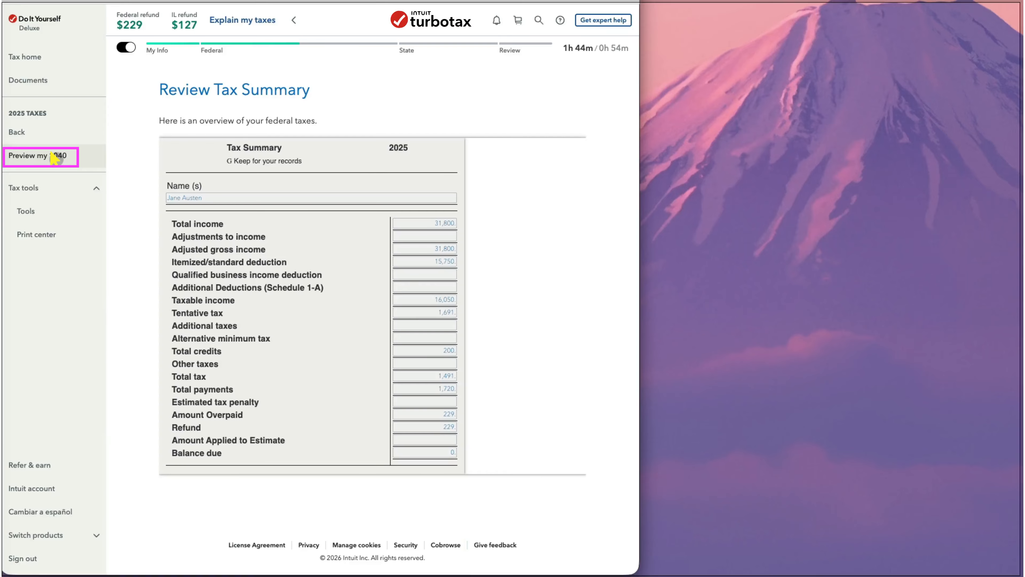
pyautogui.click(53, 159)
pyautogui.scroll(-5, 565, 410)
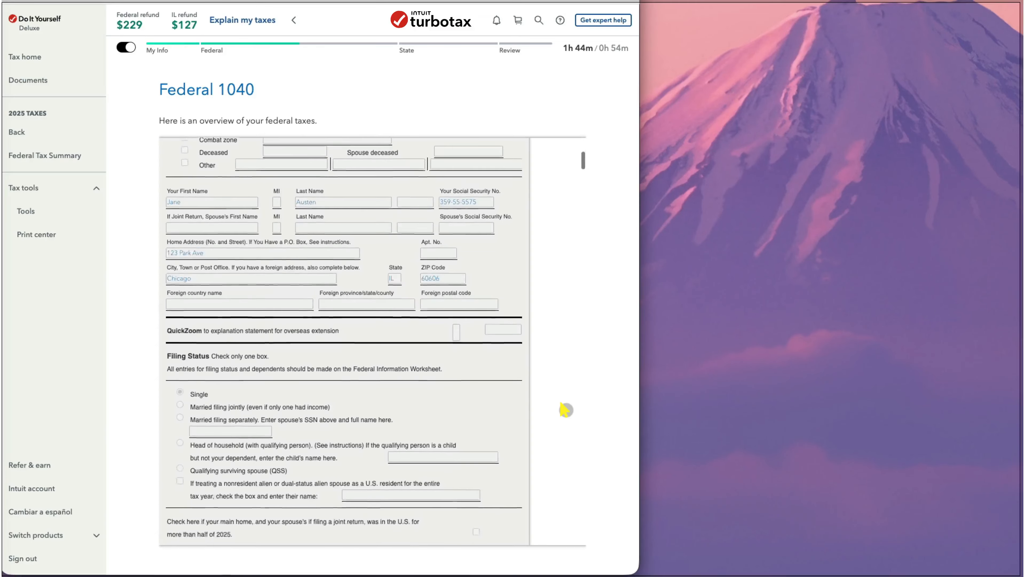
pyautogui.scroll(-10, 565, 410)
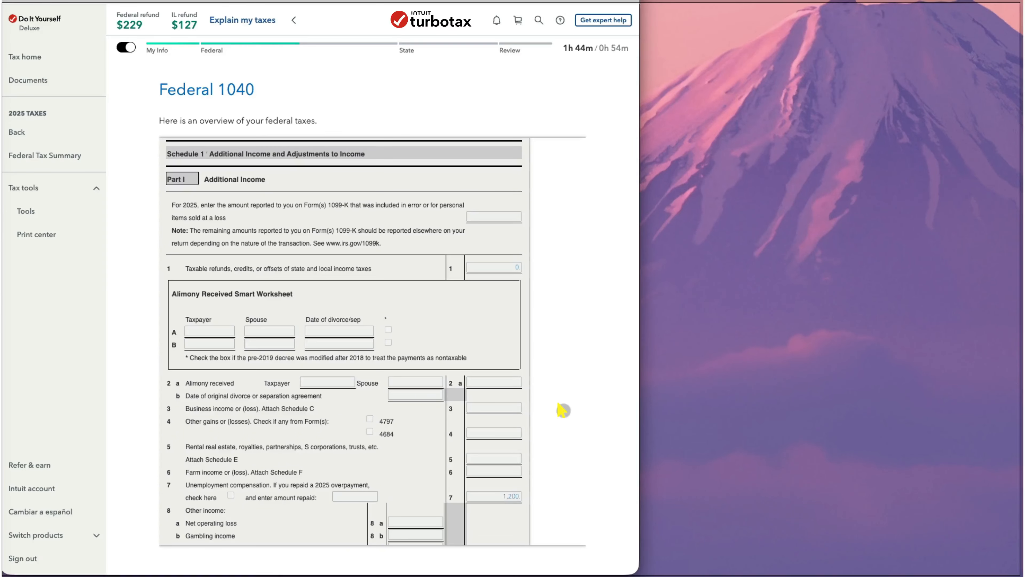
pyautogui.scroll(-8, 563, 409)
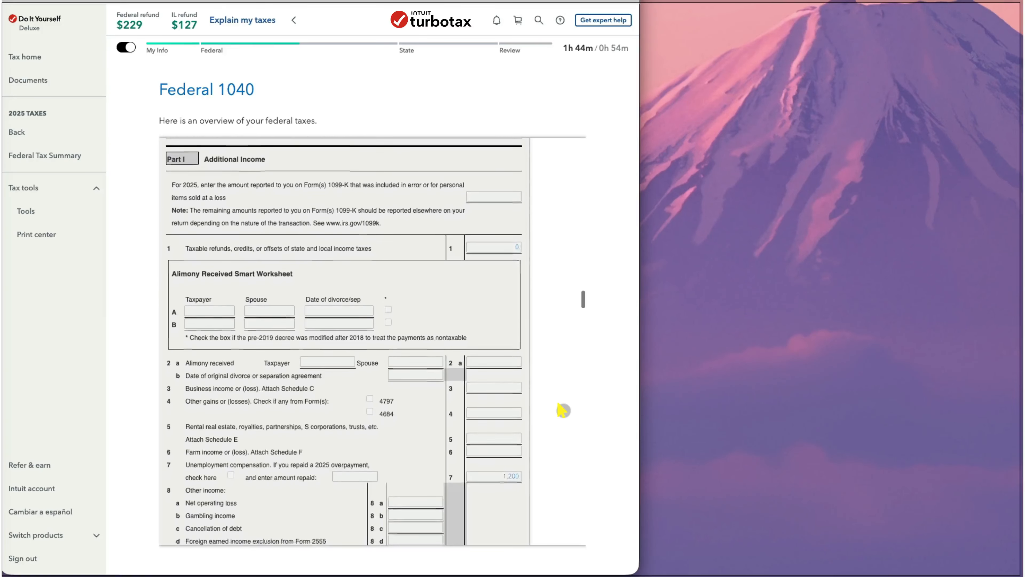
pyautogui.scroll(-4, 563, 410)
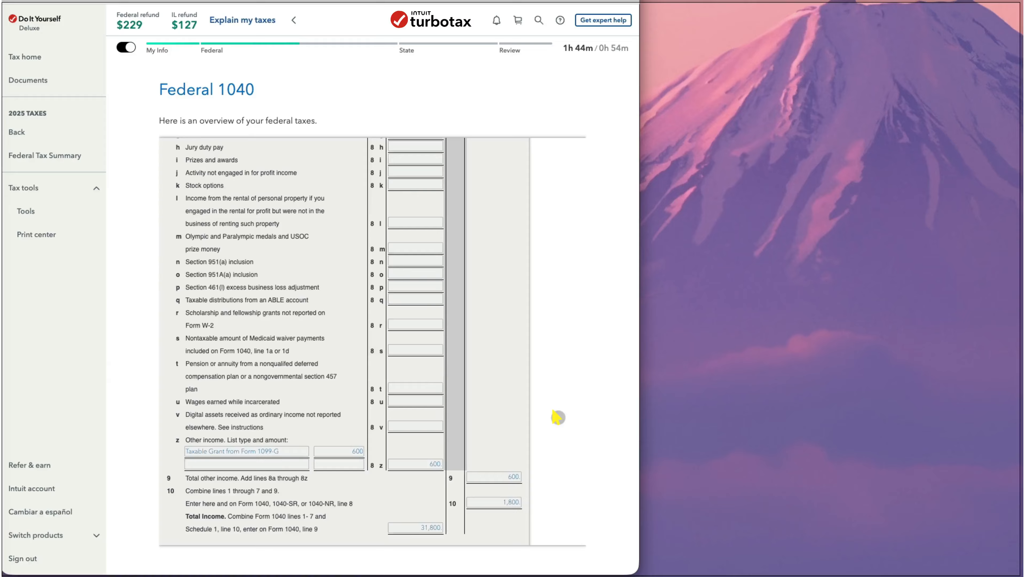
pyautogui.scroll(5, 557, 416)
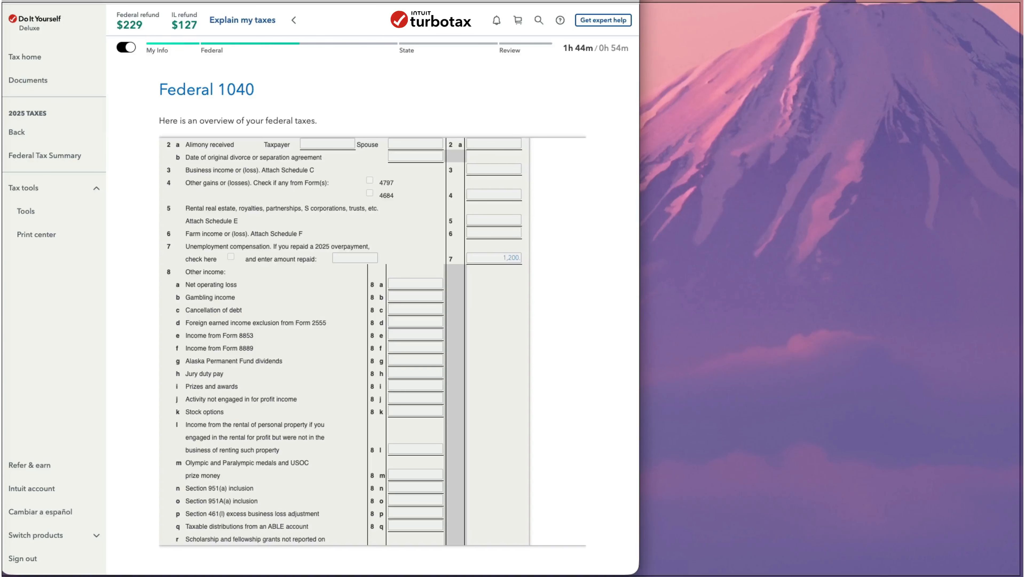